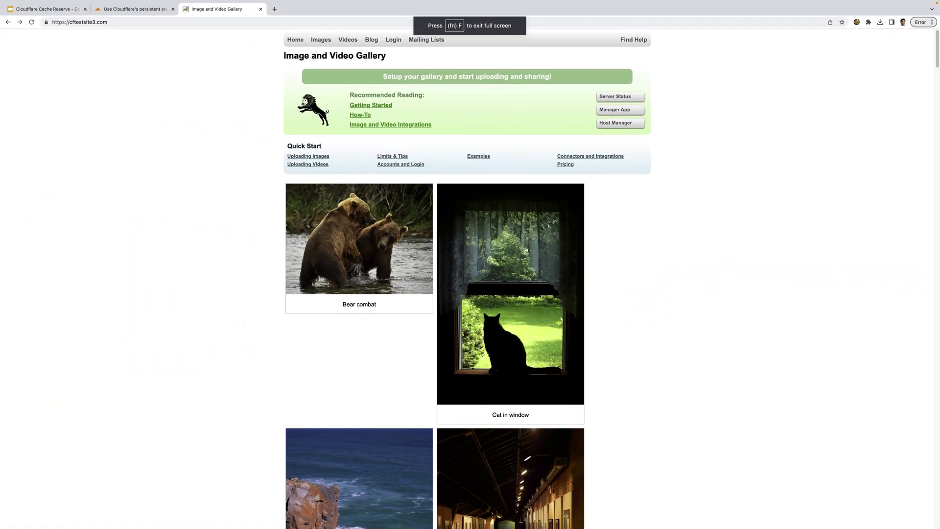
Scroll the gallery's images and videos to the footer, then return to the Cloudflare Cache Reserve tab
scroll(708, 302, down, 8)
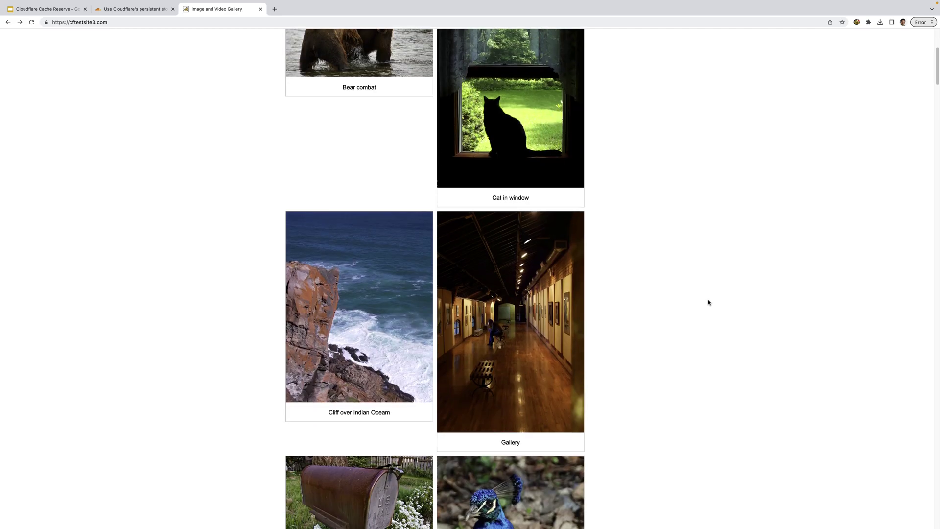
scroll(709, 302, down, 20)
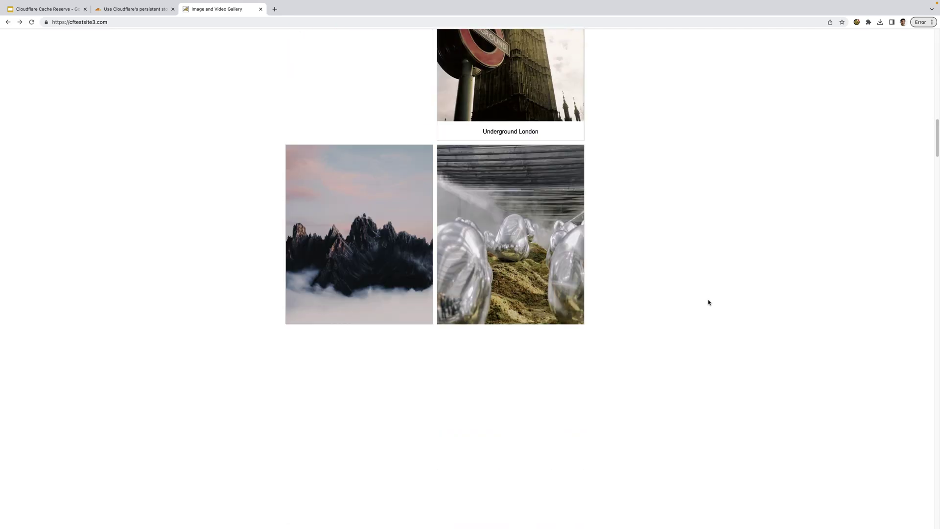
scroll(708, 302, down, 20)
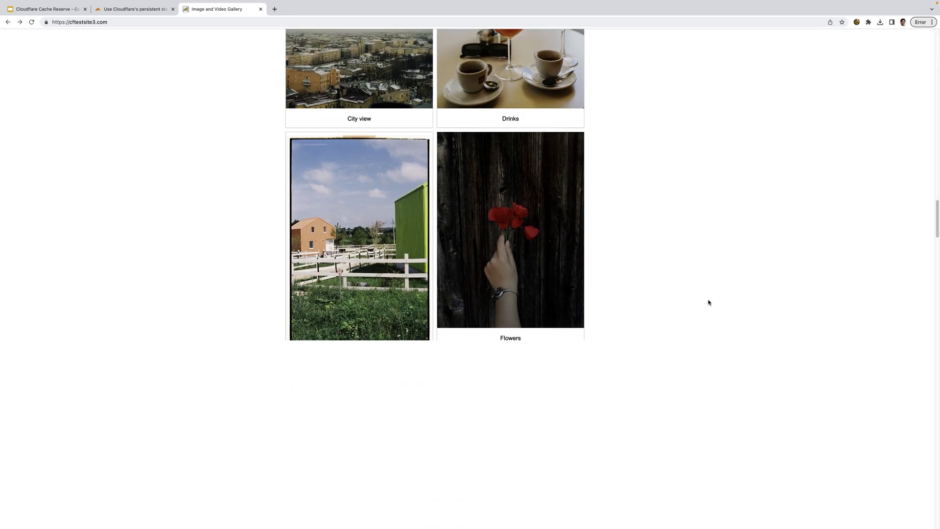
scroll(708, 303, down, 15)
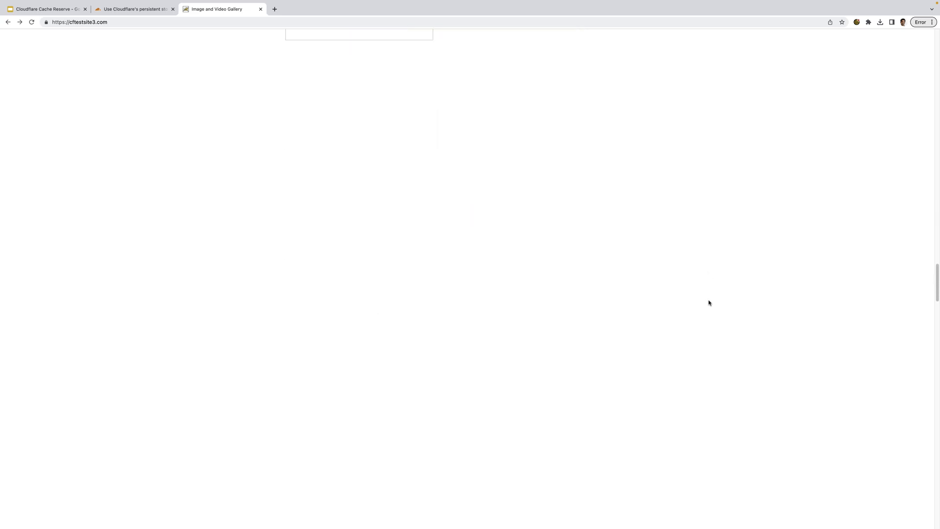
scroll(709, 302, down, 15)
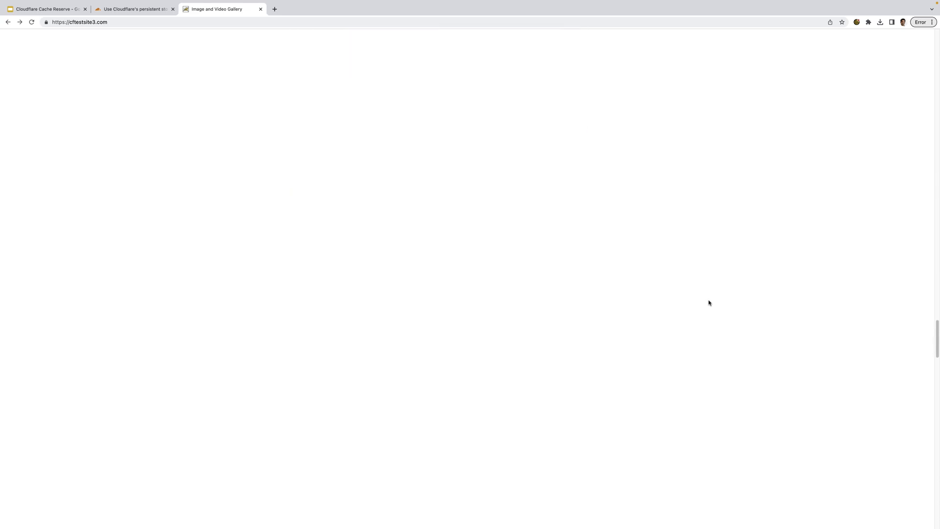
scroll(709, 303, down, 10)
scroll(709, 302, down, 15)
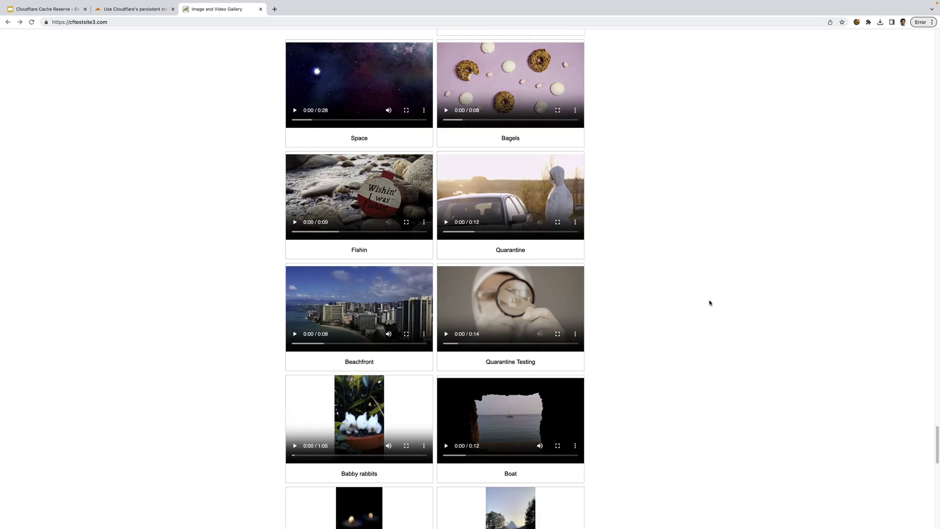
scroll(710, 302, down, 15)
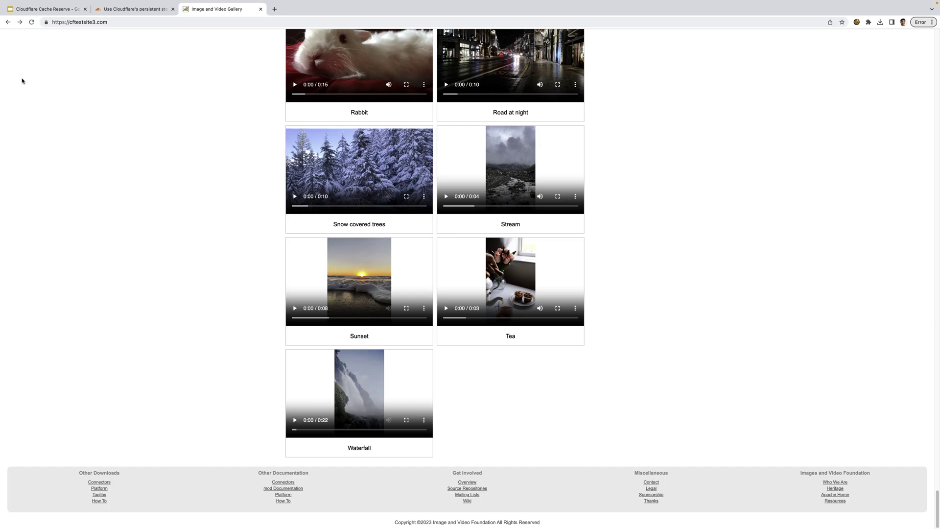
click(114, 10)
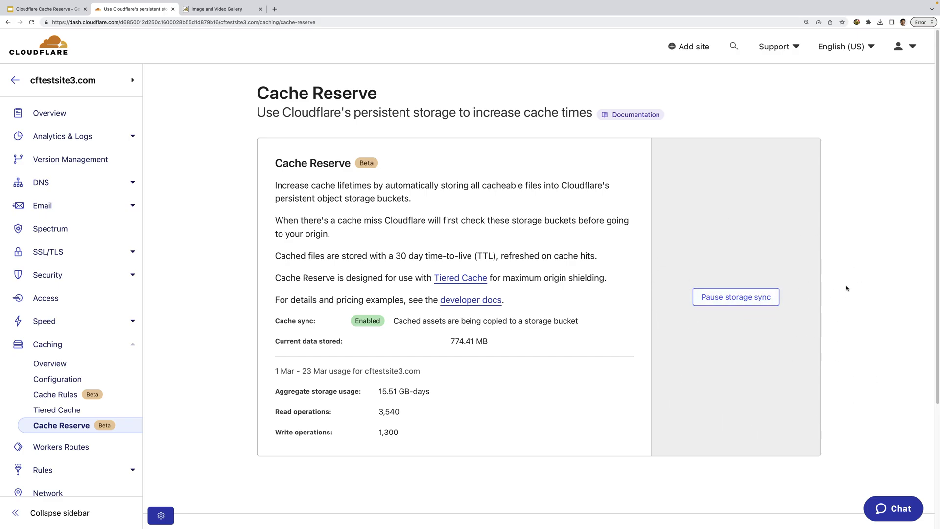
With Cache Reserve Enabled at 774.41 MB stored, go to the Caching Overview analytics
click(65, 364)
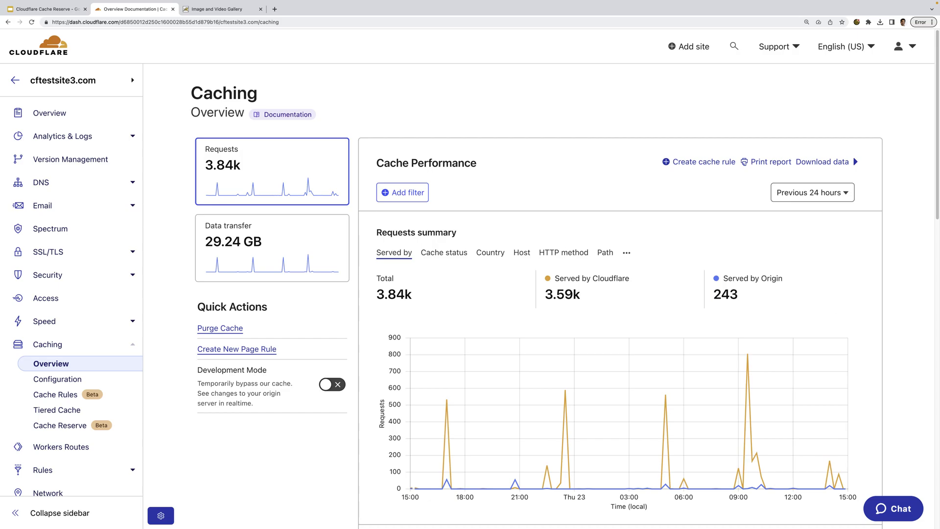
Switch the caching analytics range to Previous 30 days and review Cache status and Requests by source
scroll(532, 323, down, 5)
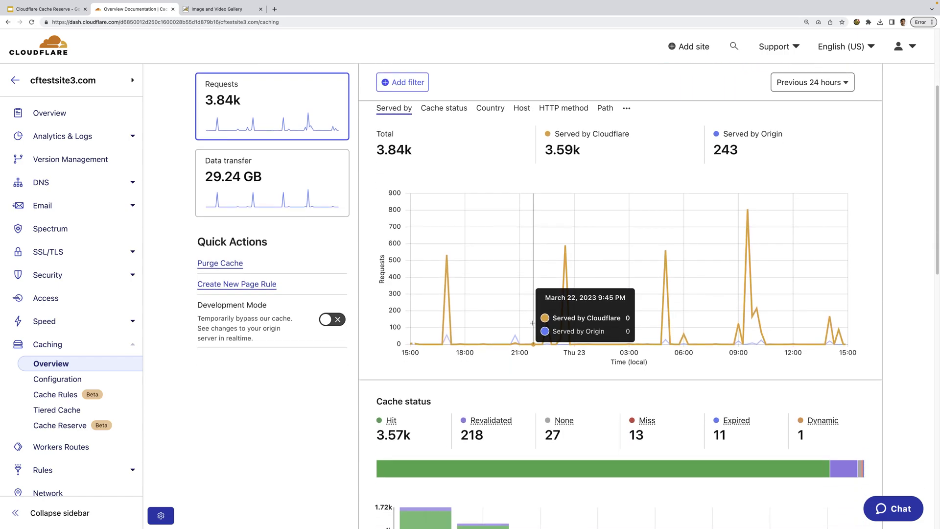
mouse_move(492, 436)
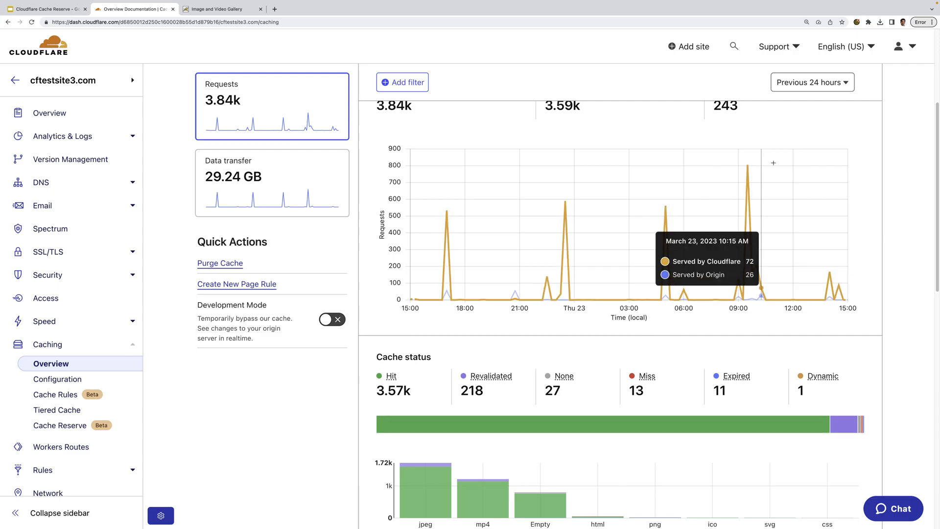
click(831, 84)
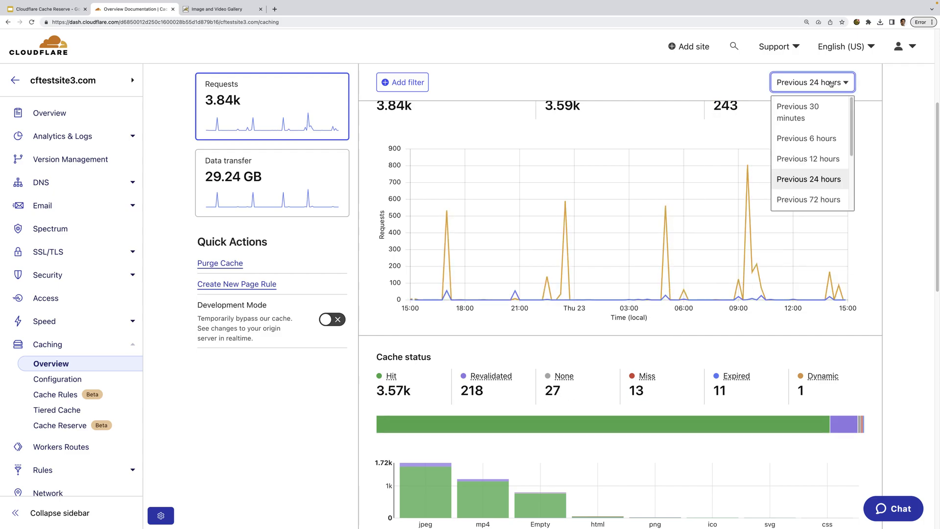
scroll(823, 139, down, 2)
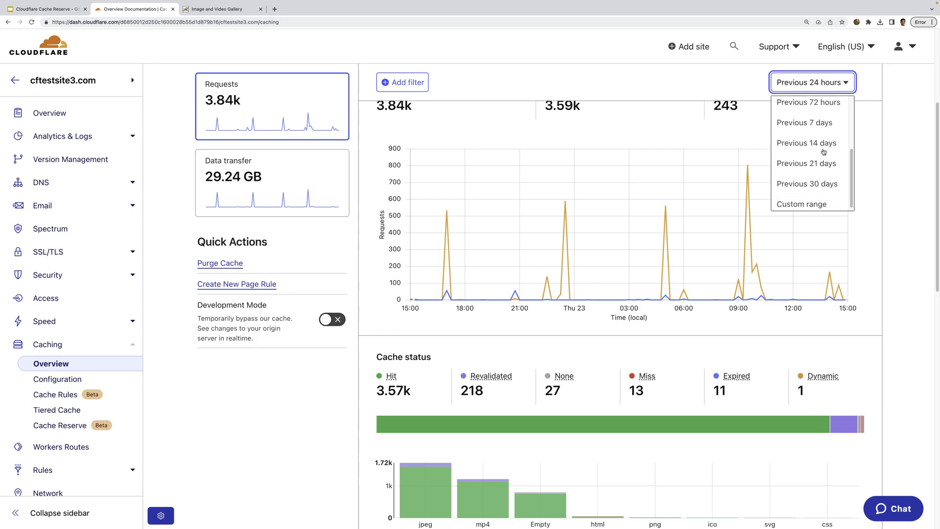
click(817, 186)
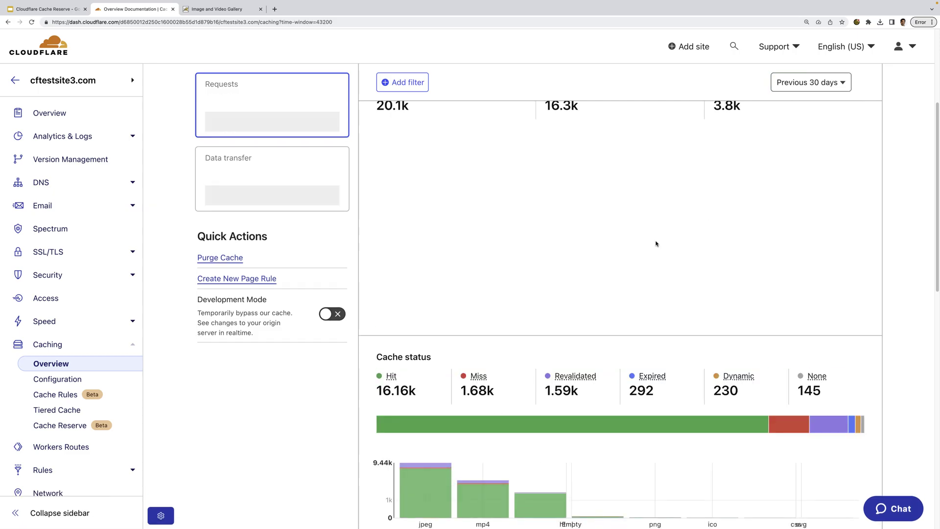
mouse_move(591, 425)
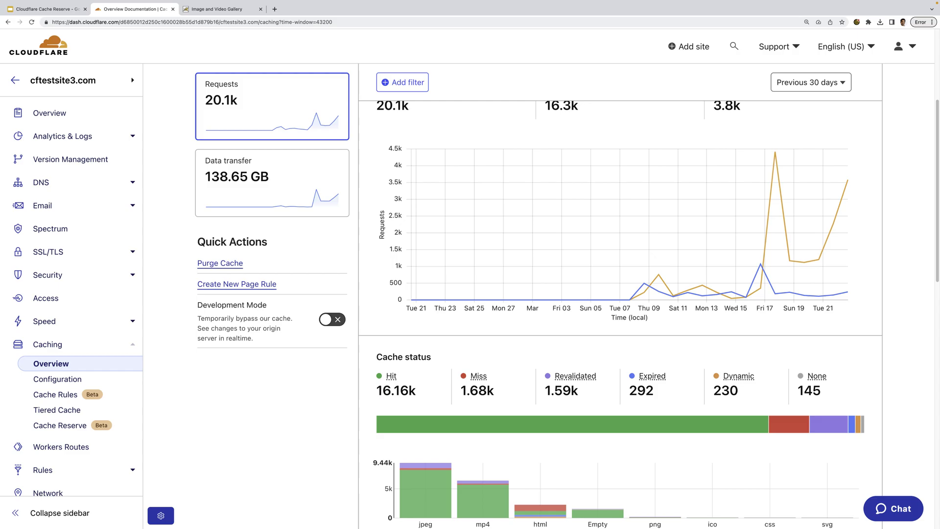
scroll(676, 338, down, 6)
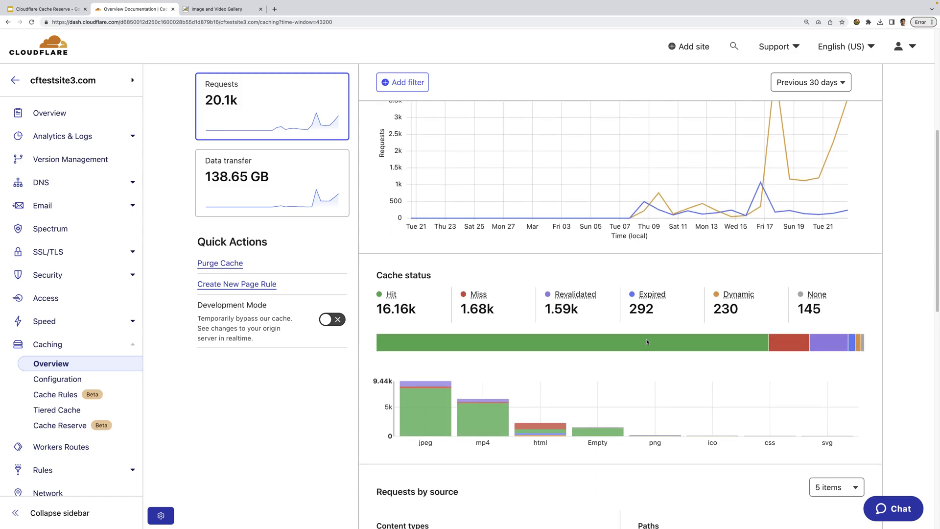
scroll(645, 345, down, 1)
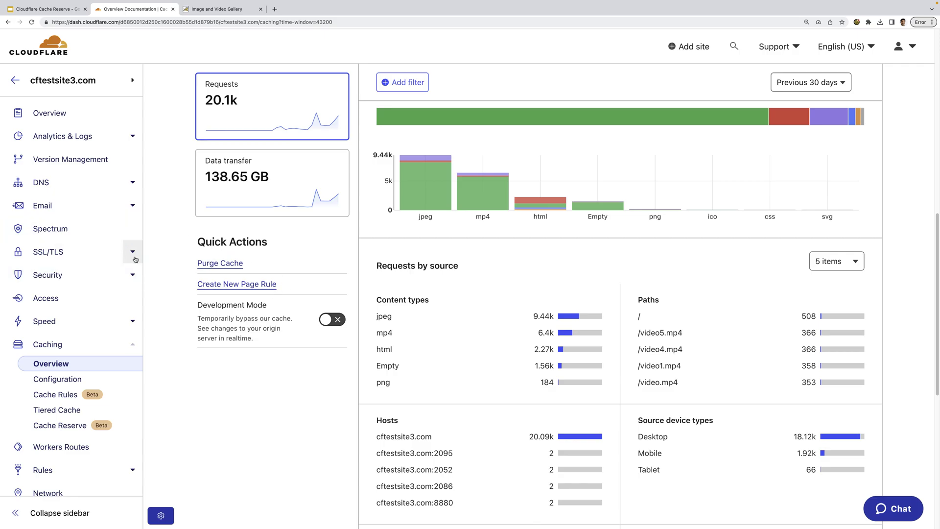
Check that the cftestsite3.com/* page rule uses Cache Everything, leave it unchanged, and go back to Caching
click(240, 285)
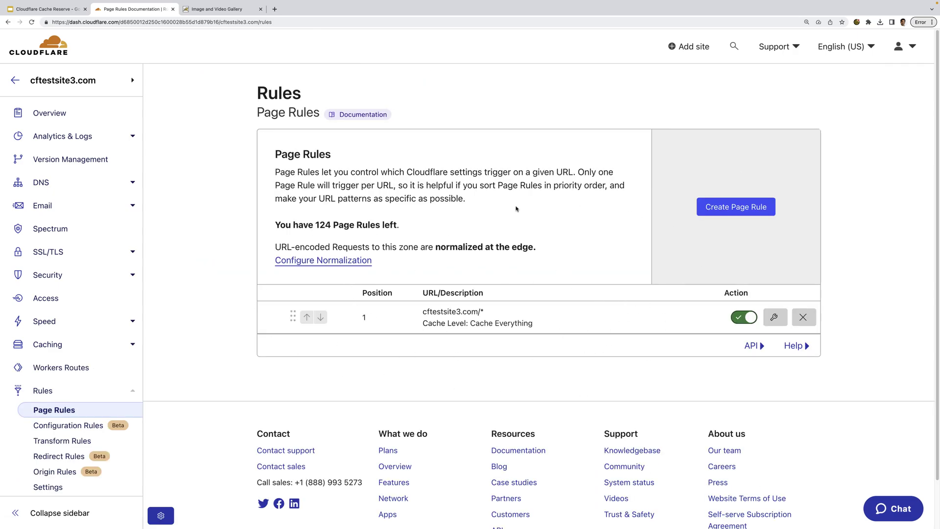
click(776, 317)
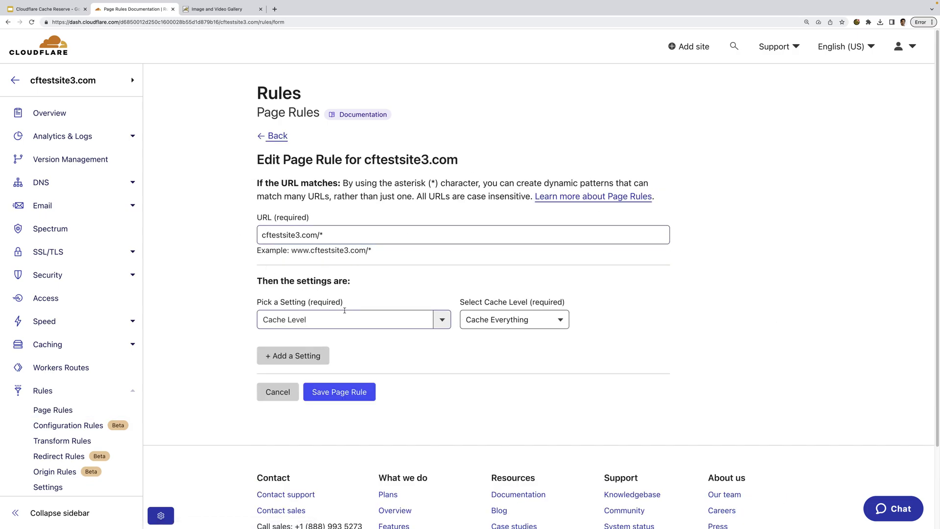
scroll(345, 310, down, 1)
click(533, 300)
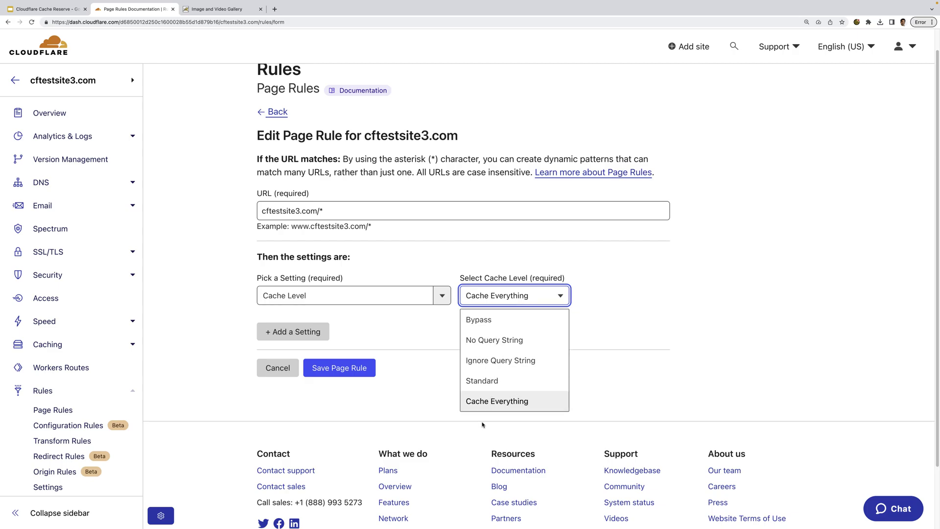
click(636, 321)
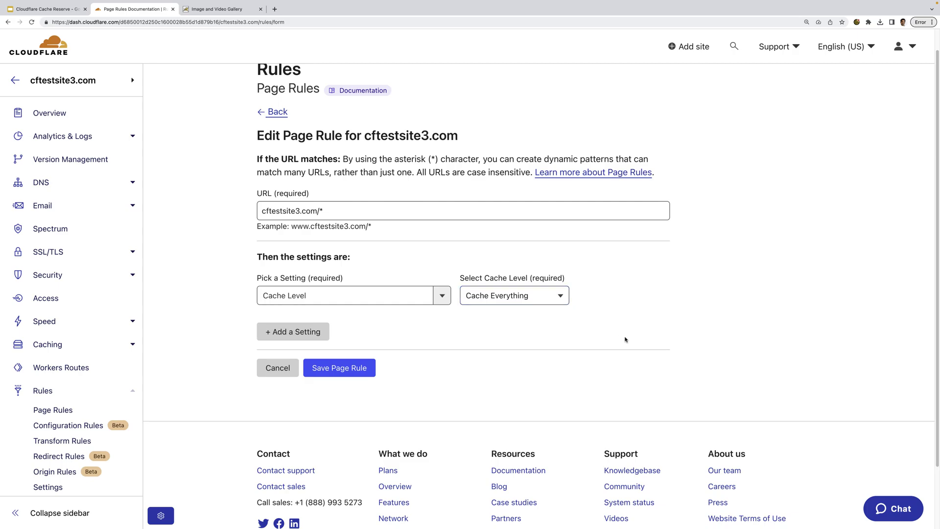
click(48, 345)
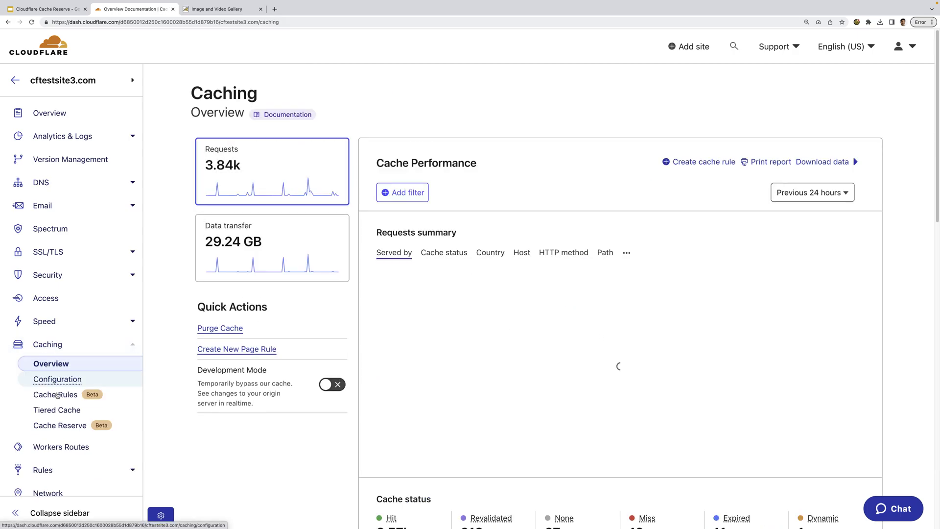
Review the 'Override origin - 12 hr TTL' cache rule: eligible for cache, edge TTL 12 hours
click(57, 395)
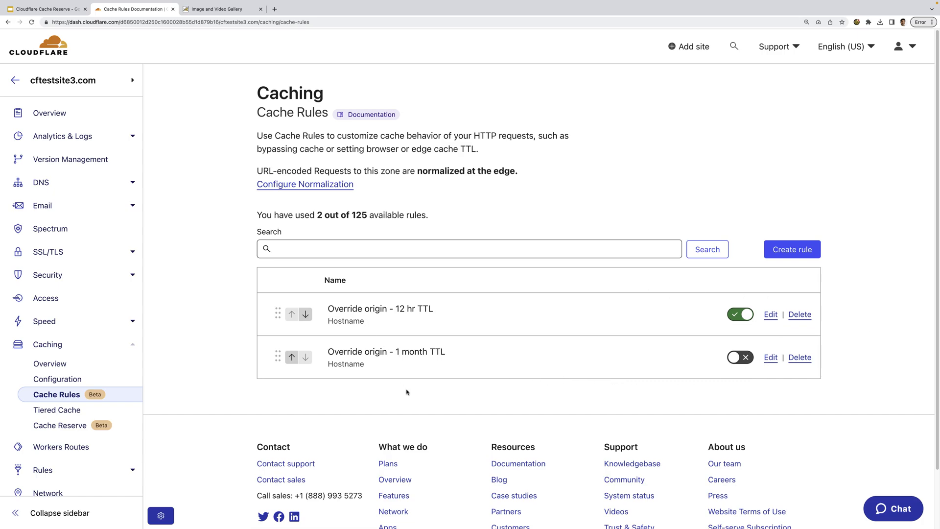
click(771, 316)
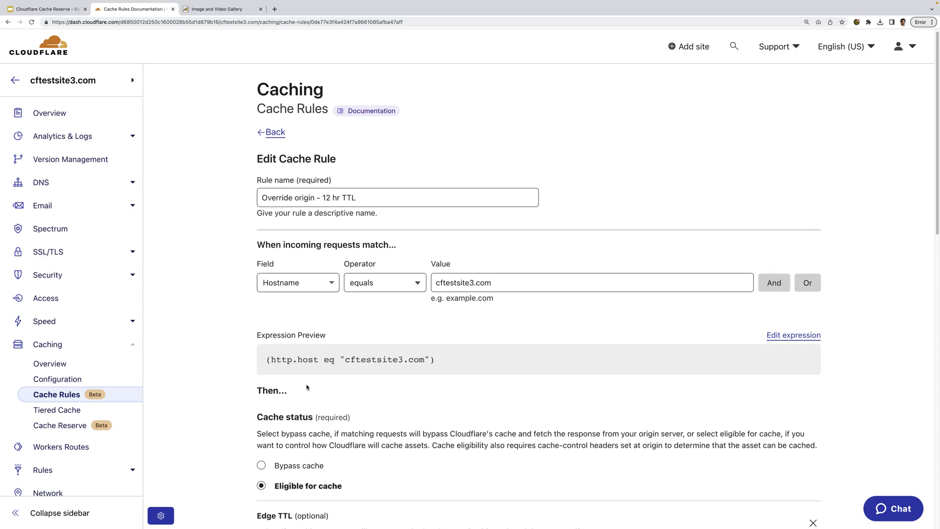
scroll(396, 376, down, 3)
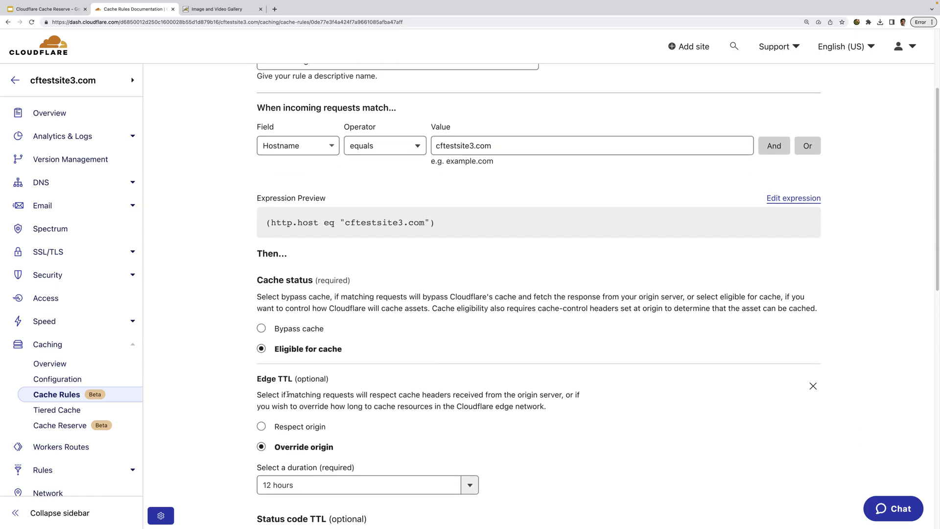
scroll(288, 394, down, 2)
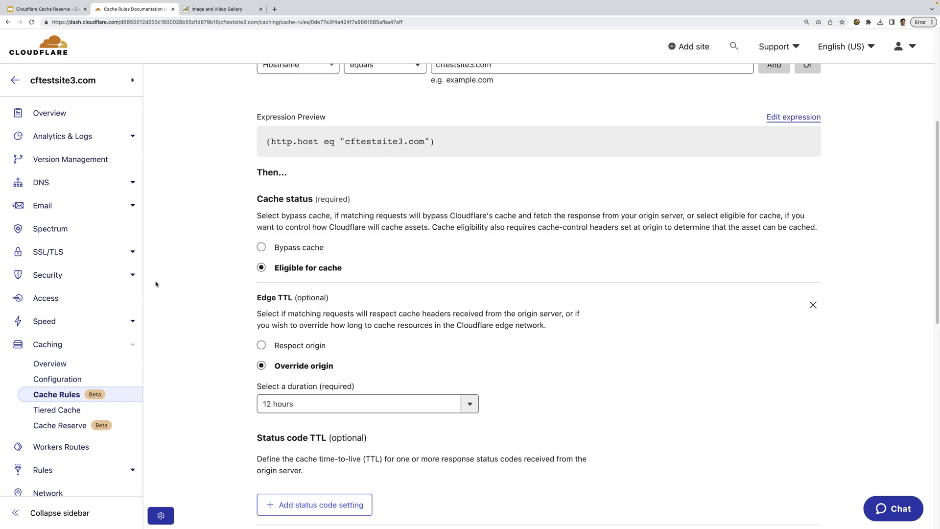
click(67, 138)
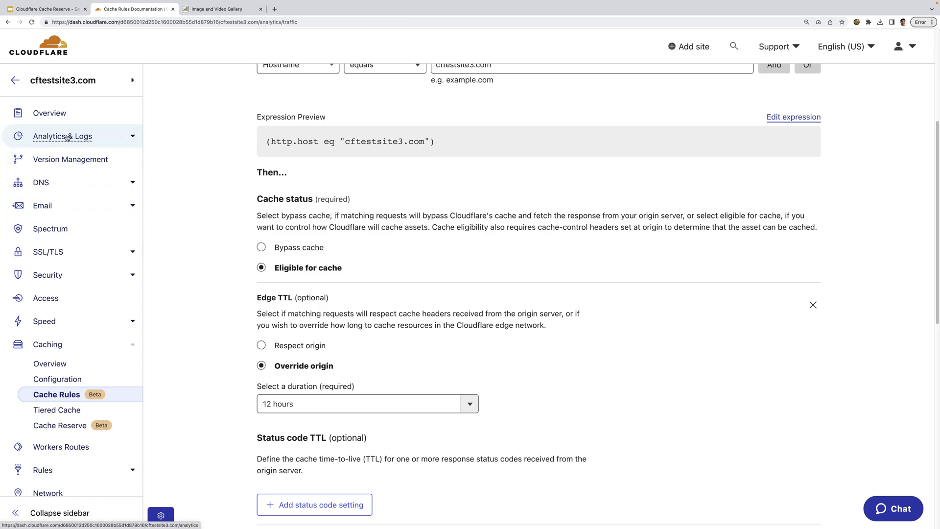
Edit the Google Cloud Storage Logpush job and expand the Cache fields, including CacheReserveUsed
click(54, 252)
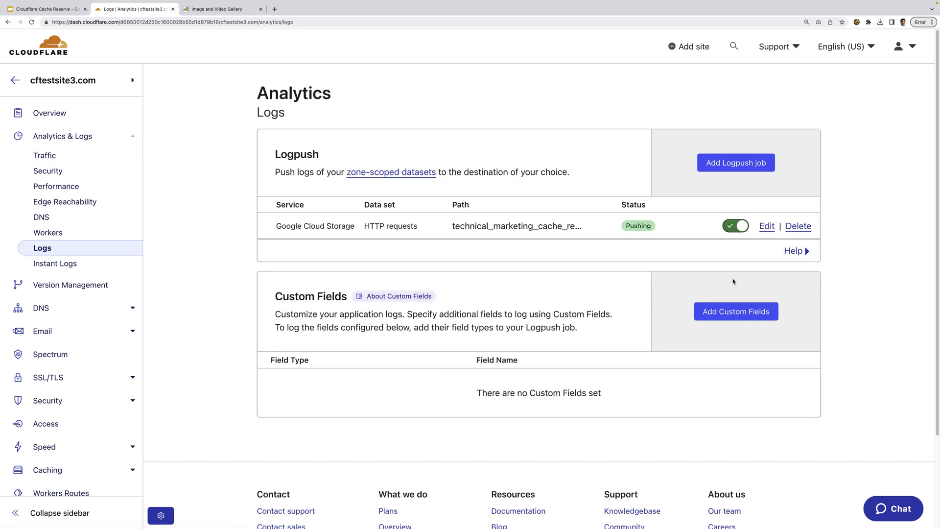
click(764, 228)
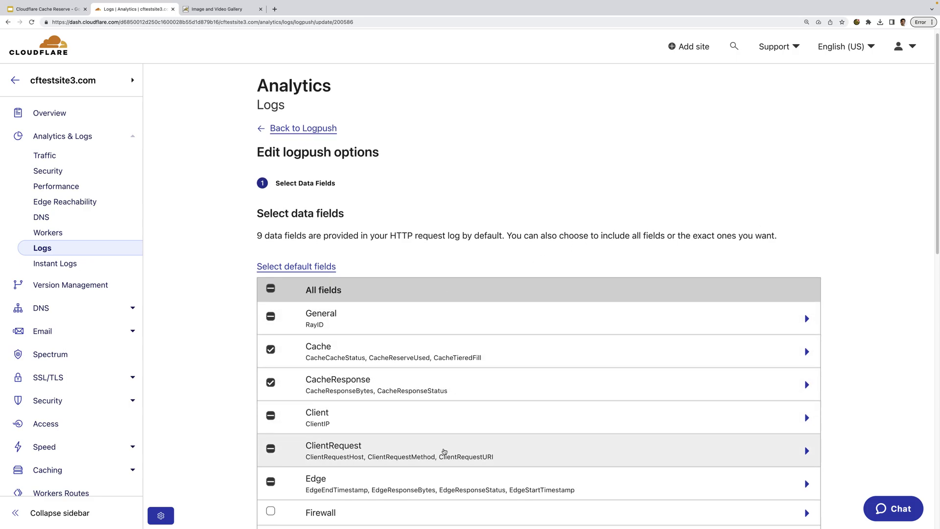
scroll(448, 448, down, 3)
click(397, 271)
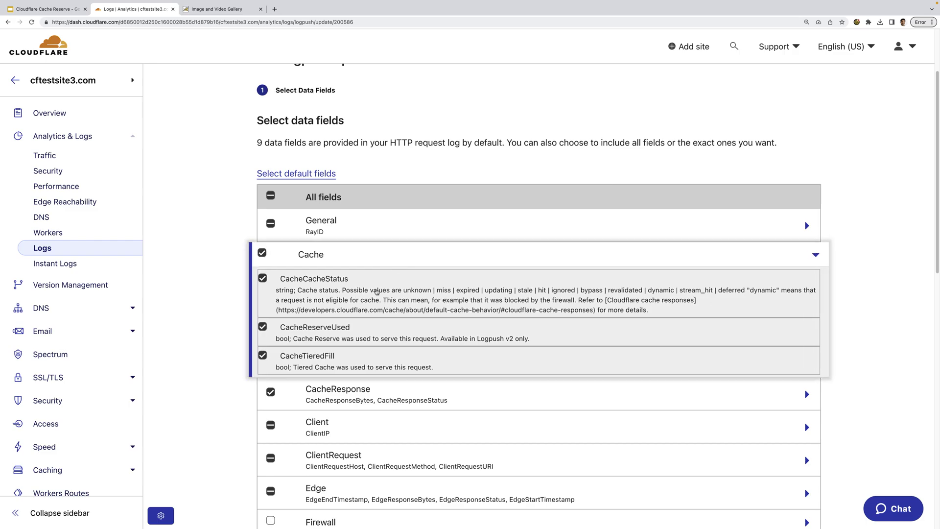